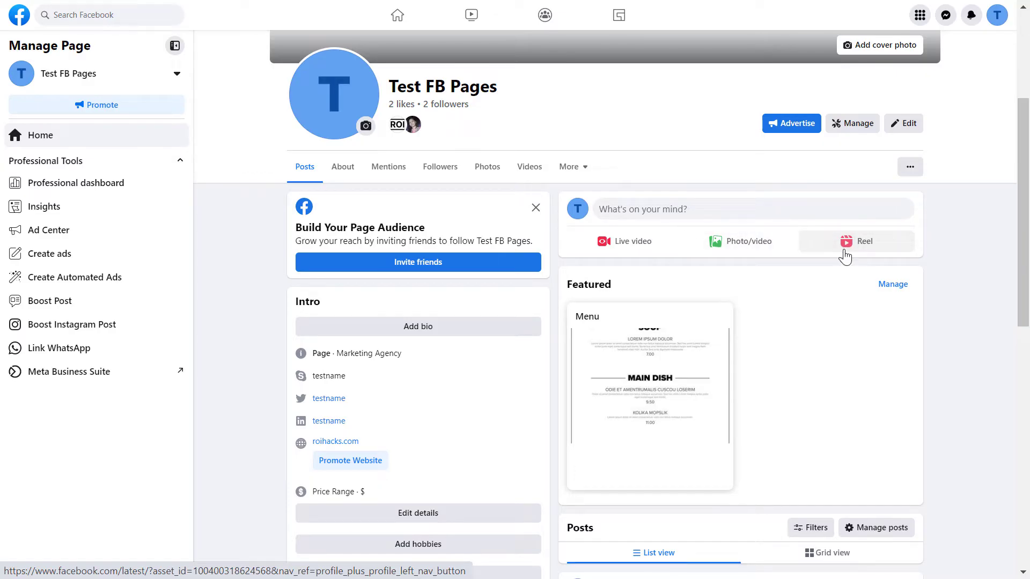
# - Close the reel creator, open the page's Posts & reels in Meta Business Suite, and dismiss the export tip
pyautogui.click(846, 257)
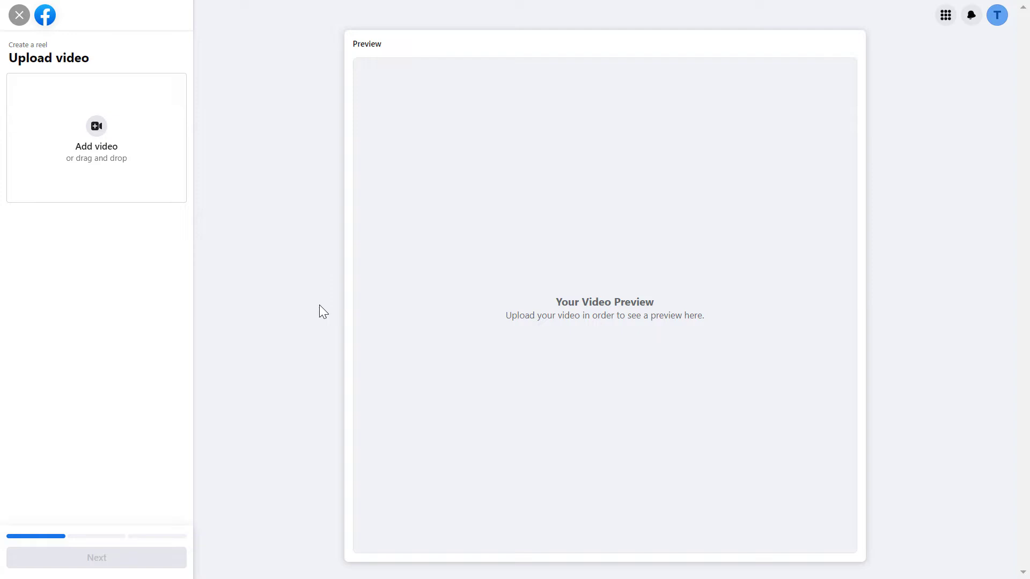
pyautogui.click(19, 15)
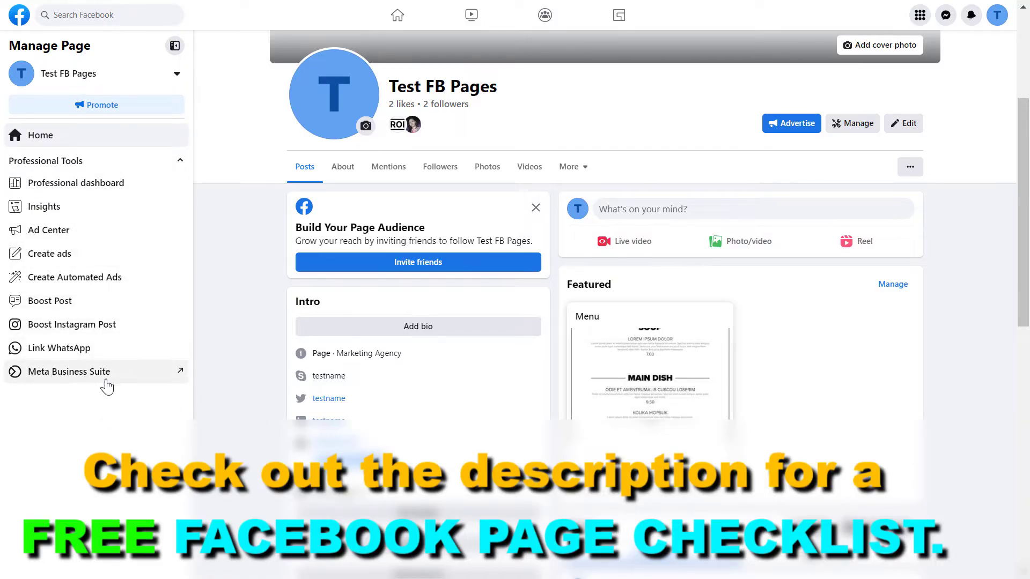
pyautogui.click(74, 374)
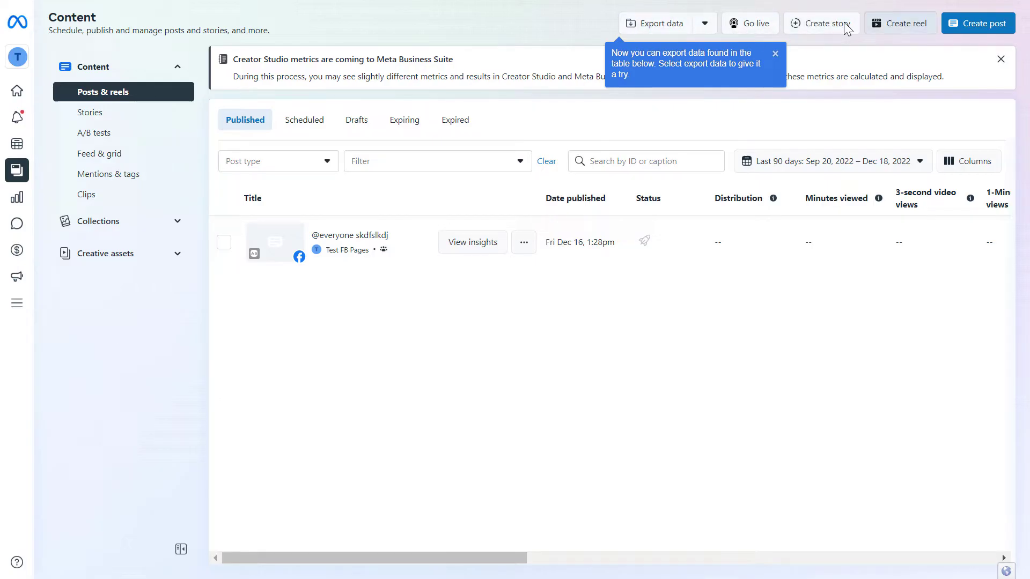
pyautogui.click(776, 56)
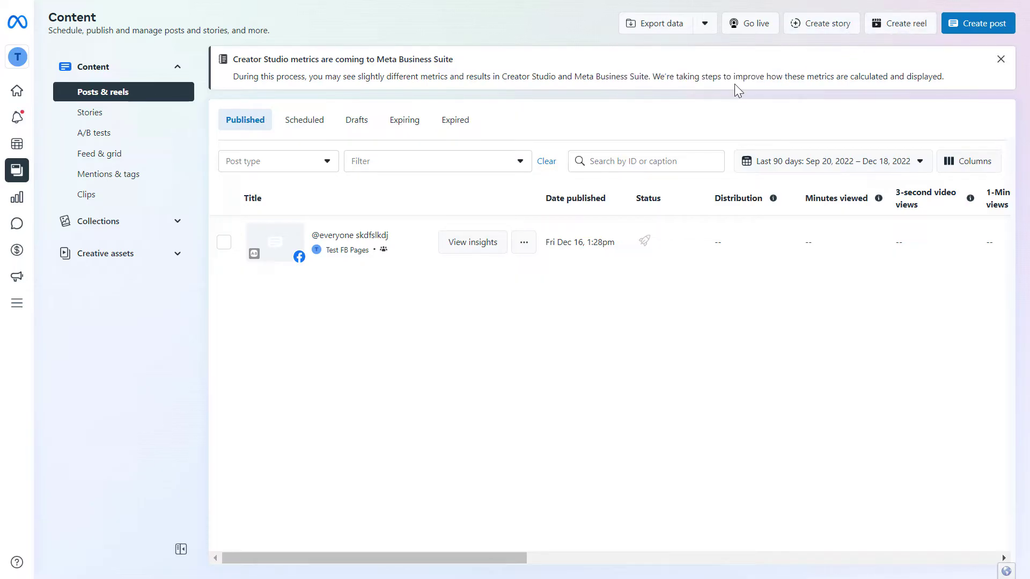
# - Start a new reel and upload the 1080 x 1920 Colorful Pop Zine Food video
pyautogui.click(907, 26)
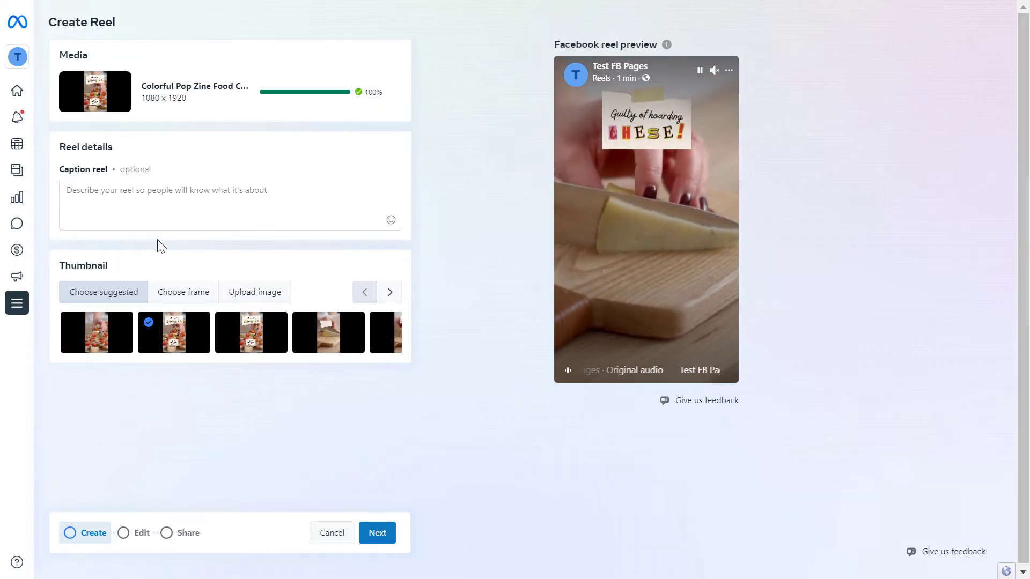
# - Enter the caption 'skdjflksdjfkdjfkd' for the reel
pyautogui.click(159, 210)
pyautogui.write('skdjflksdjfkdjfkd')
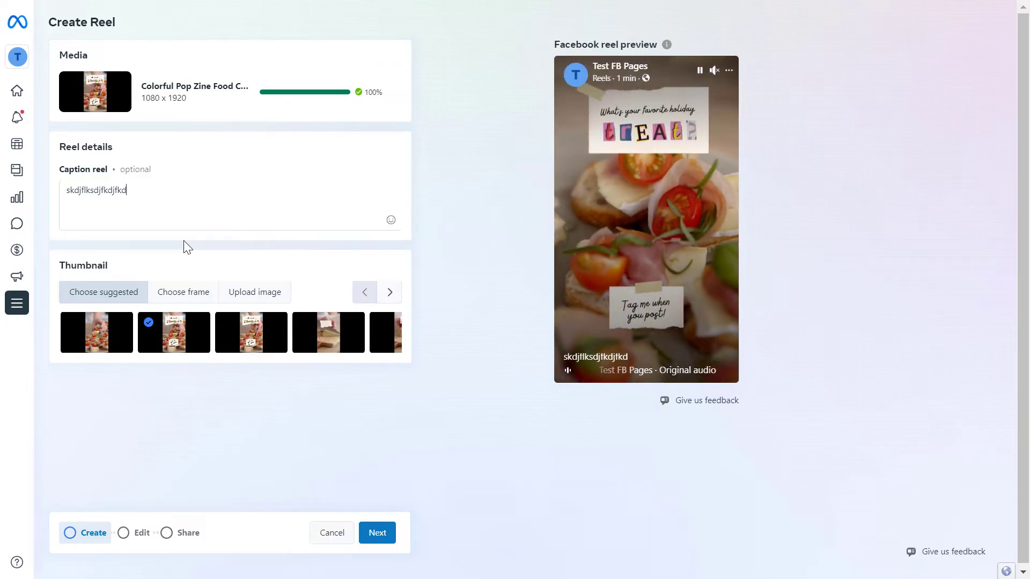
pyautogui.scroll(-1, 154, 281)
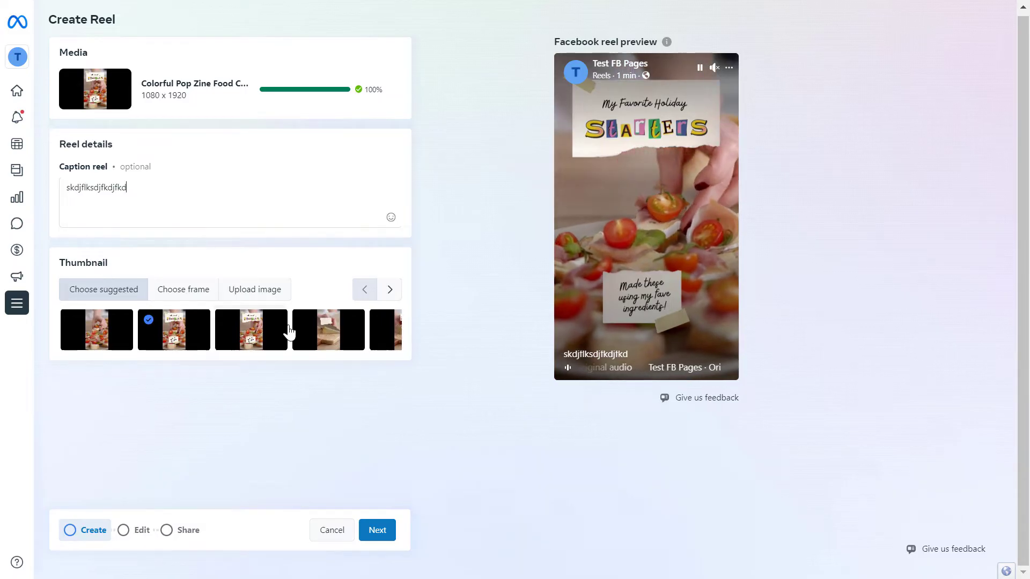
# - Try suggested thumbnails, then save the 00:00:08 video frame as the thumbnail
pyautogui.click(346, 339)
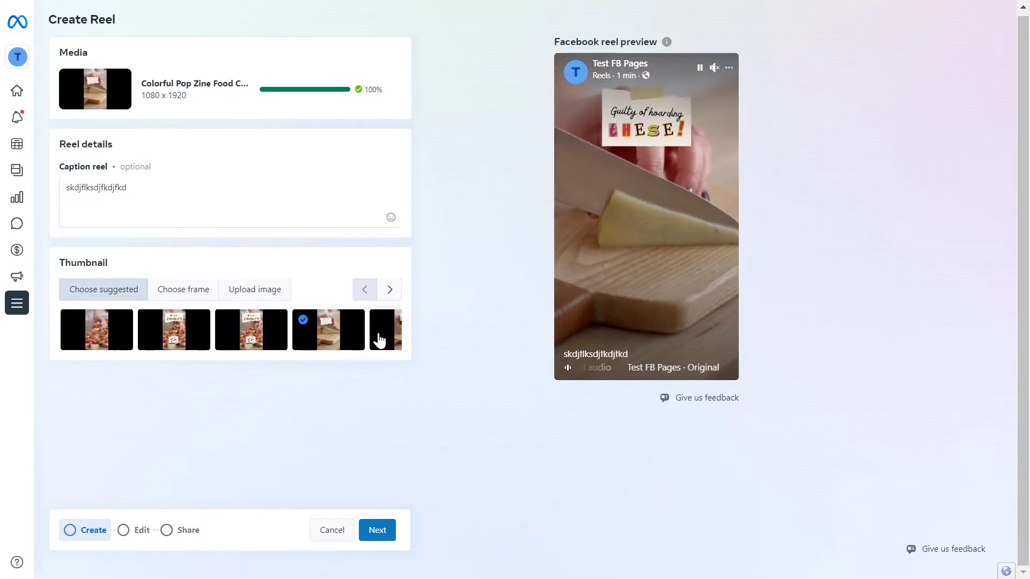
pyautogui.click(389, 290)
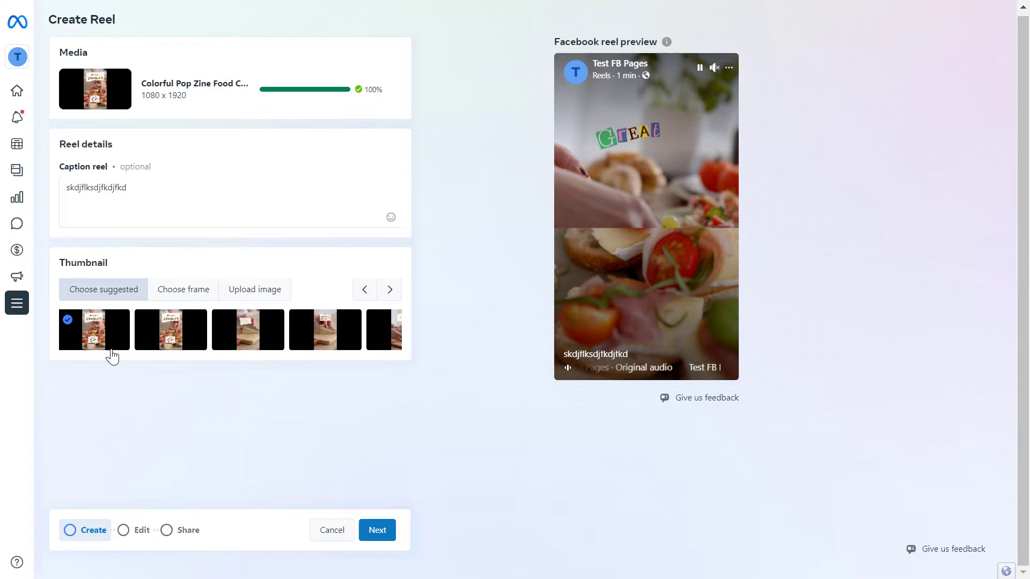
pyautogui.click(199, 291)
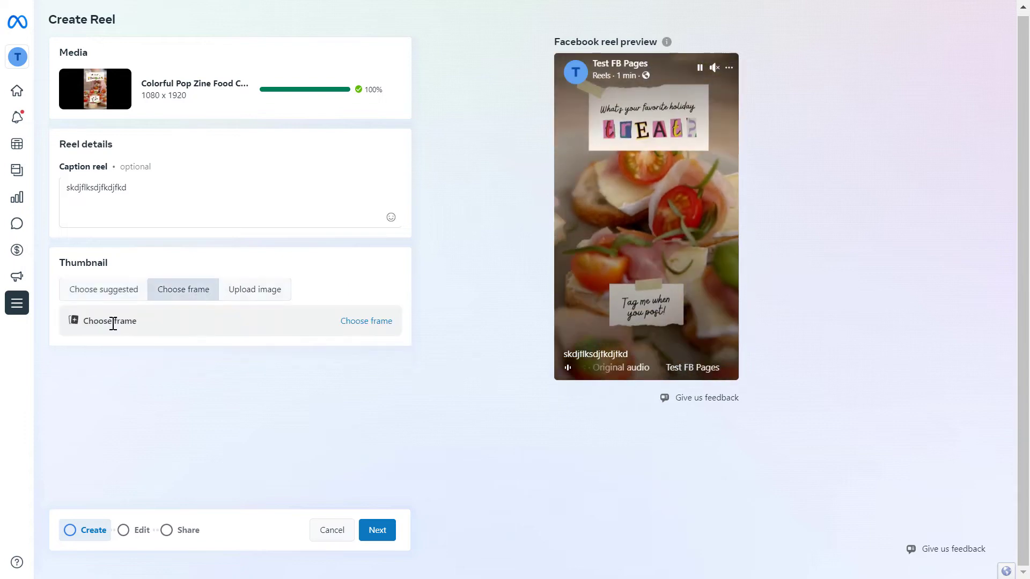
pyautogui.click(365, 331)
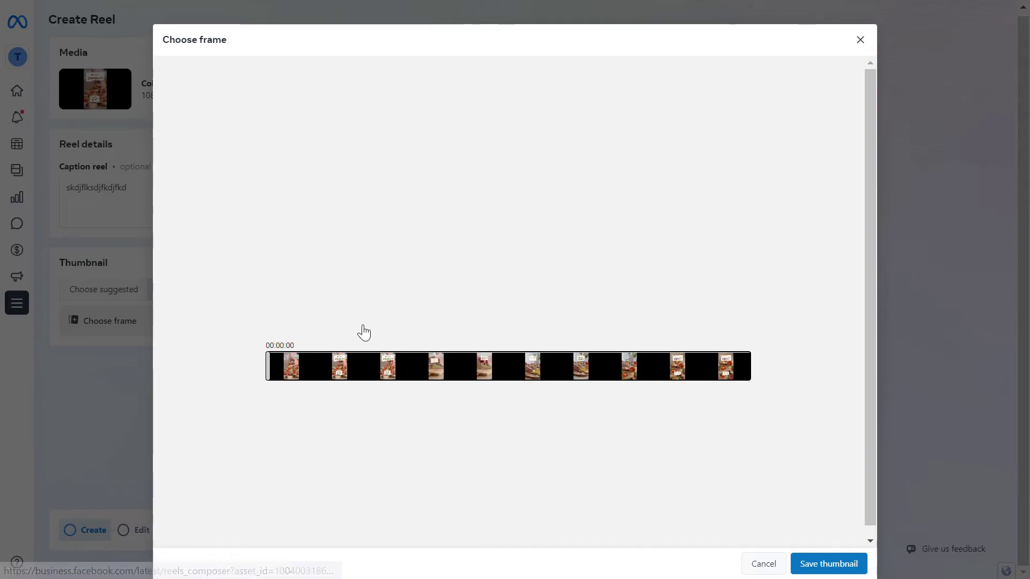
pyautogui.click(837, 564)
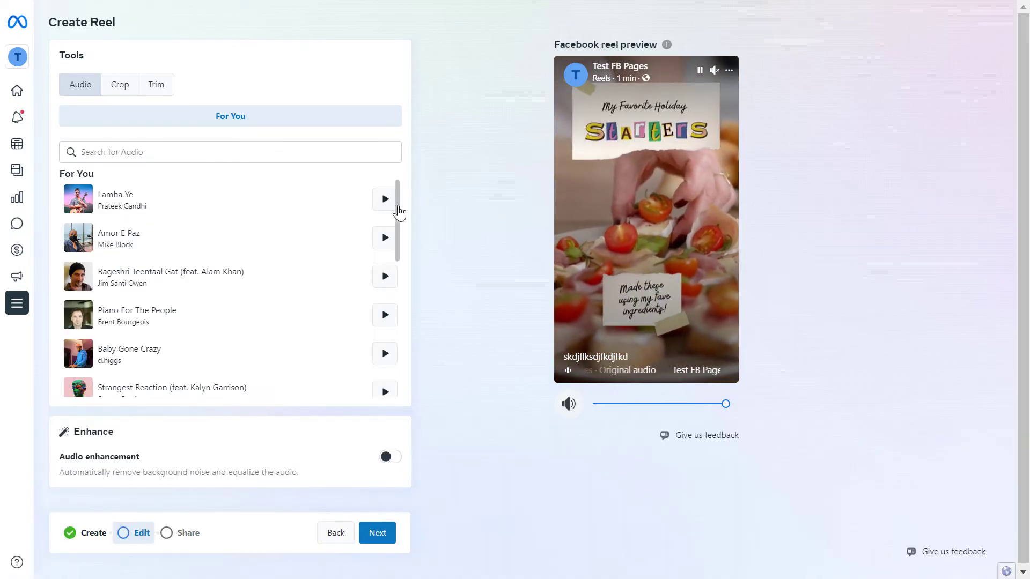
# - Browse the For You audio list and search for 'a', then clear the search without adding a track
pyautogui.scroll(-5, 145, 311)
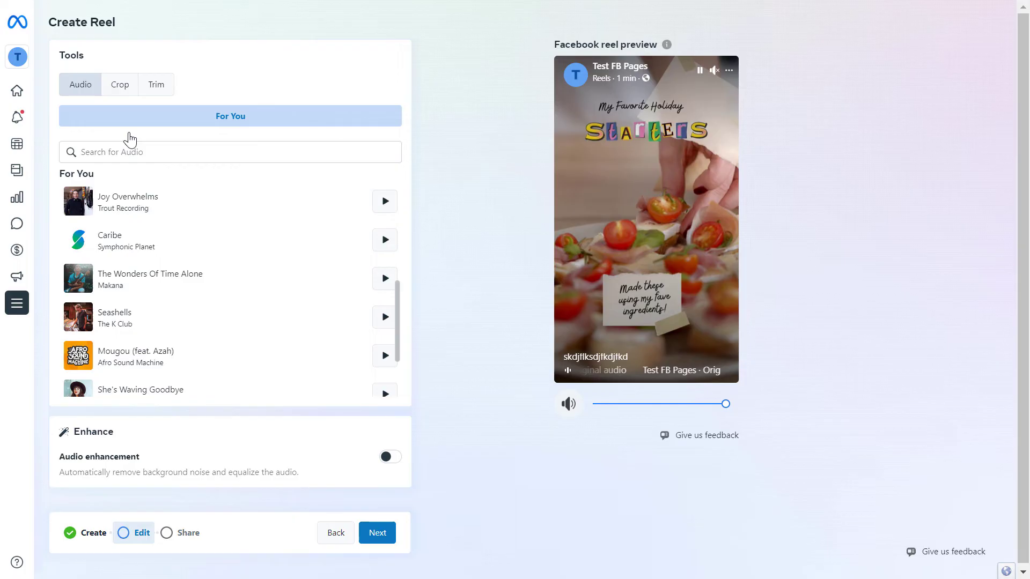
pyautogui.click(134, 153)
pyautogui.write('a')
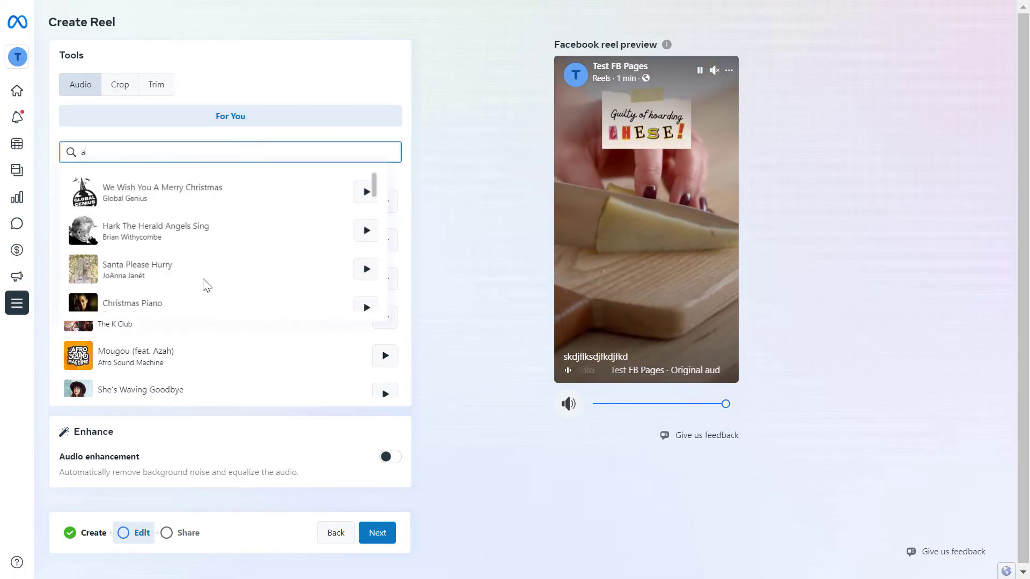
pyautogui.press('BackSpace')
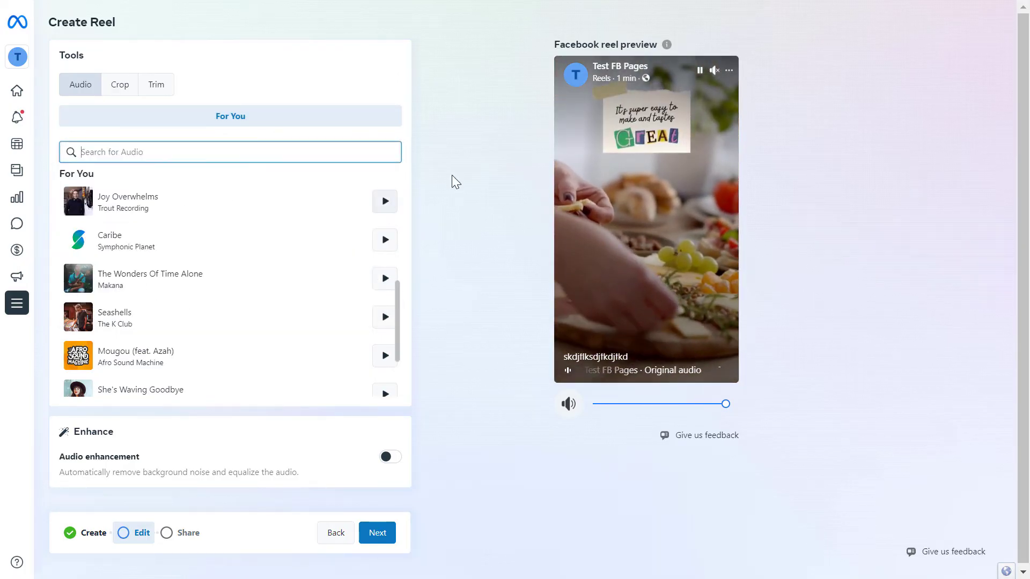
pyautogui.click(453, 181)
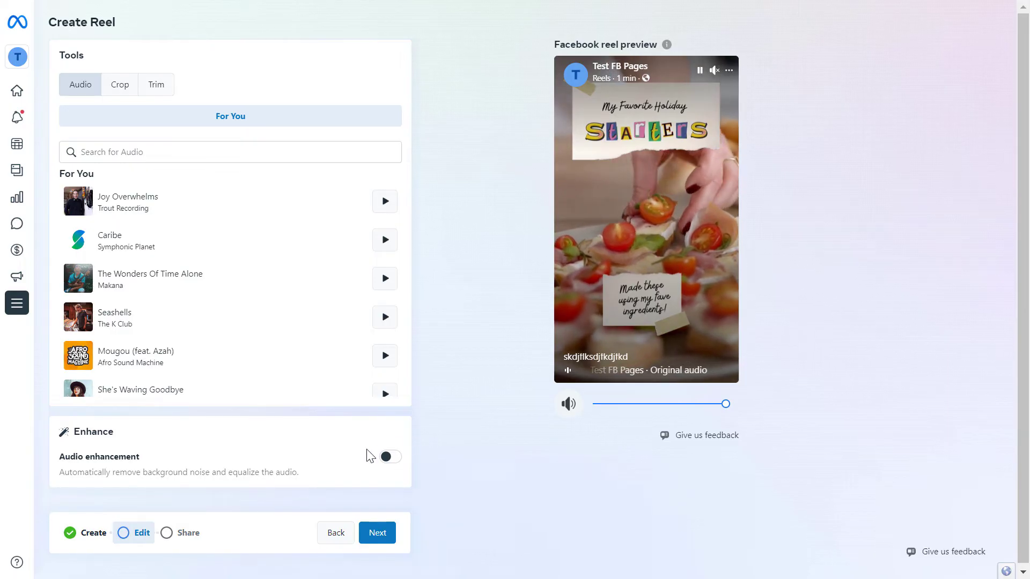
pyautogui.click(389, 457)
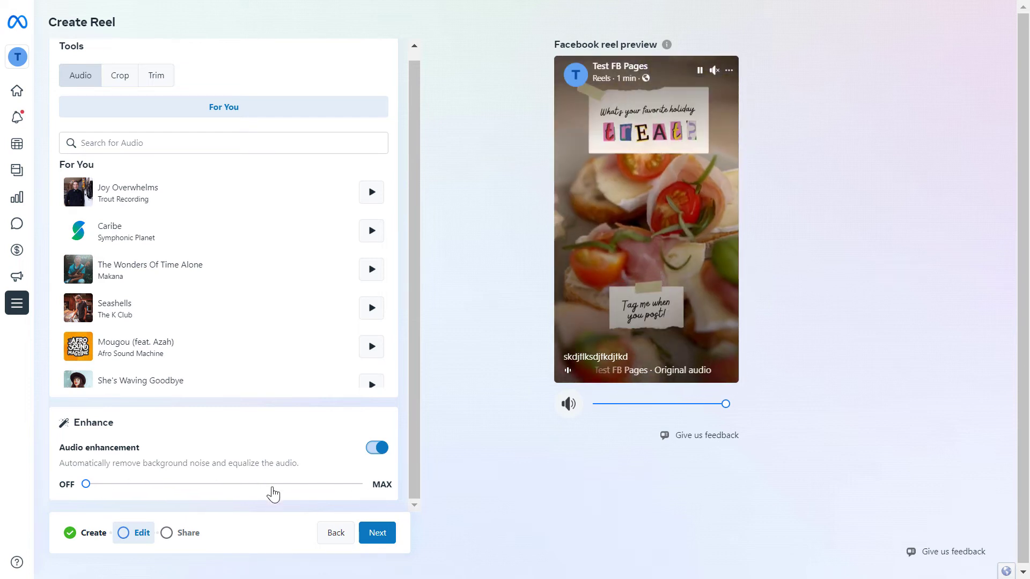
pyautogui.click(379, 454)
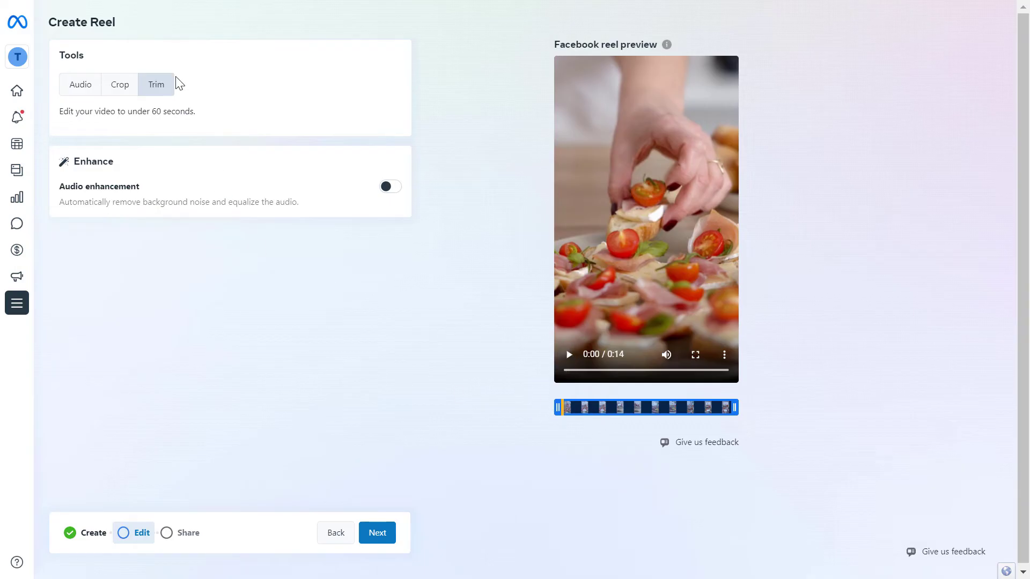
pyautogui.press('Left')
pyautogui.press('Left')
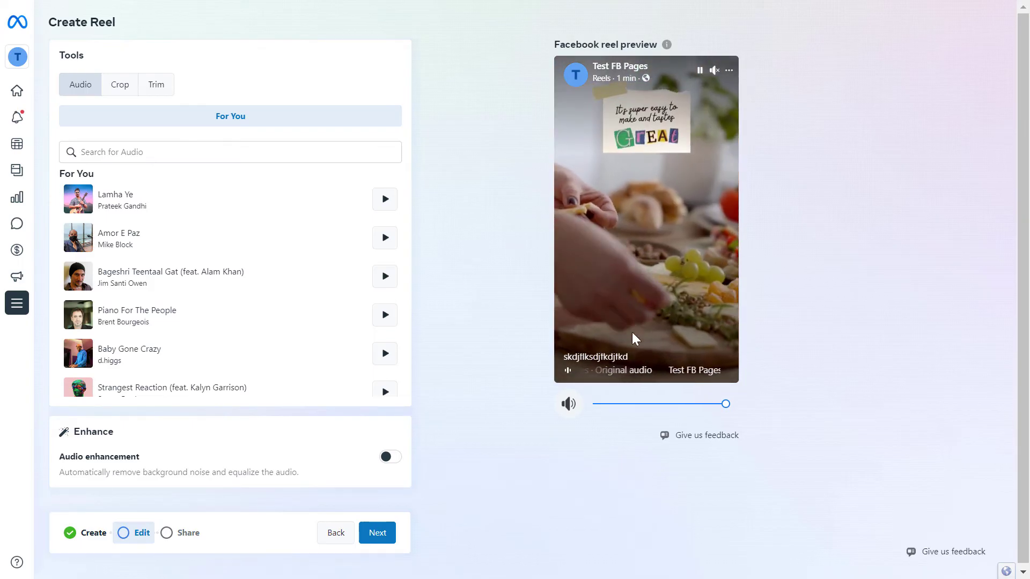
pyautogui.click(643, 303)
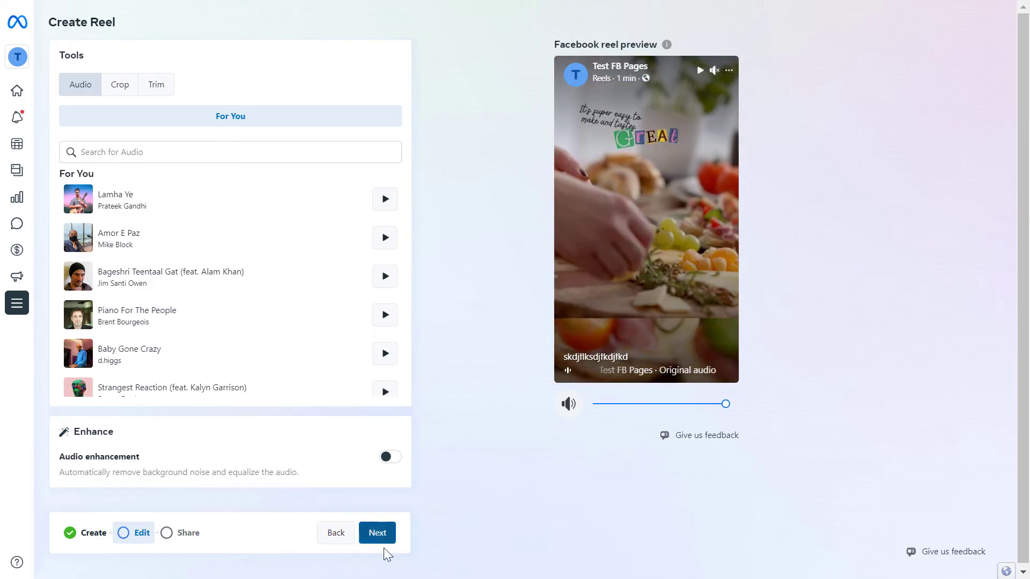
# - At the Share step, schedule the reel for Dec 22, 2022, then switch to Save as draft
pyautogui.click(378, 533)
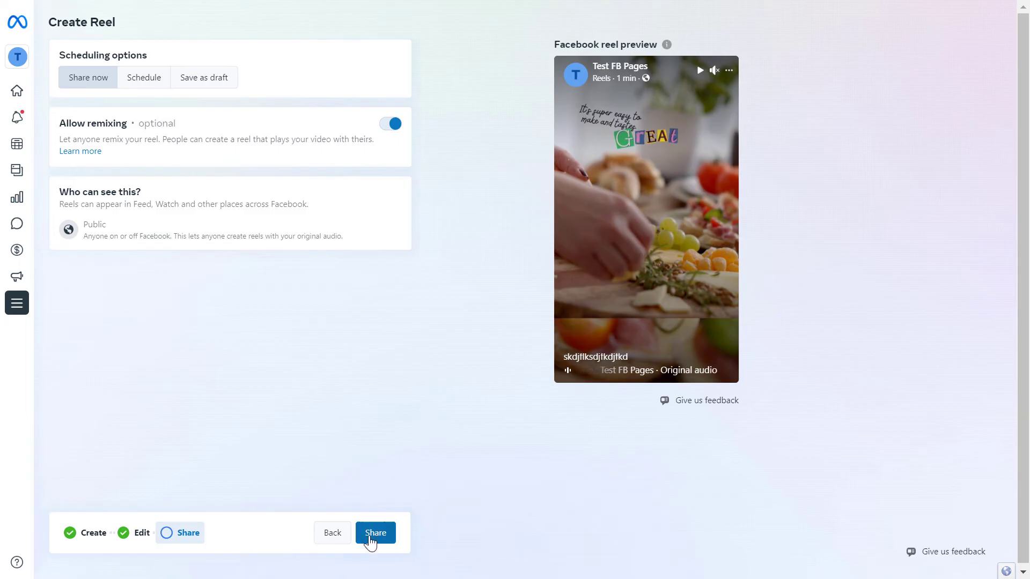
pyautogui.click(144, 77)
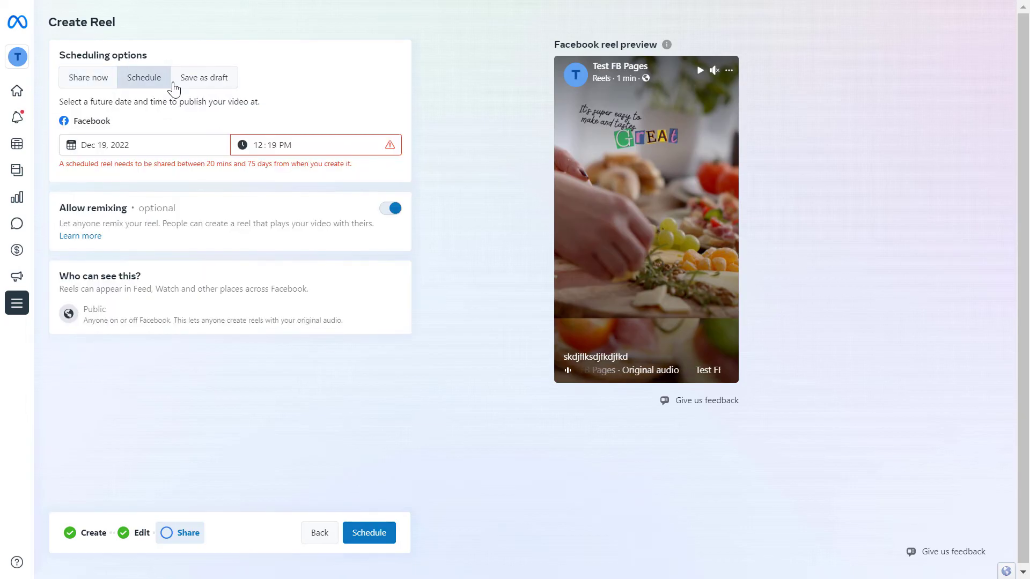
pyautogui.click(86, 152)
pyautogui.click(154, 262)
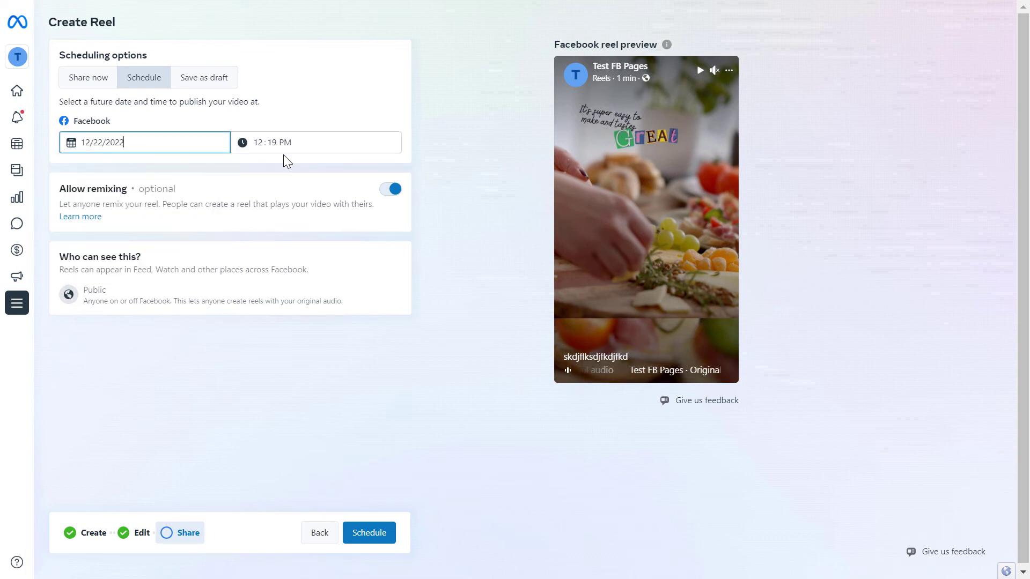
pyautogui.click(284, 144)
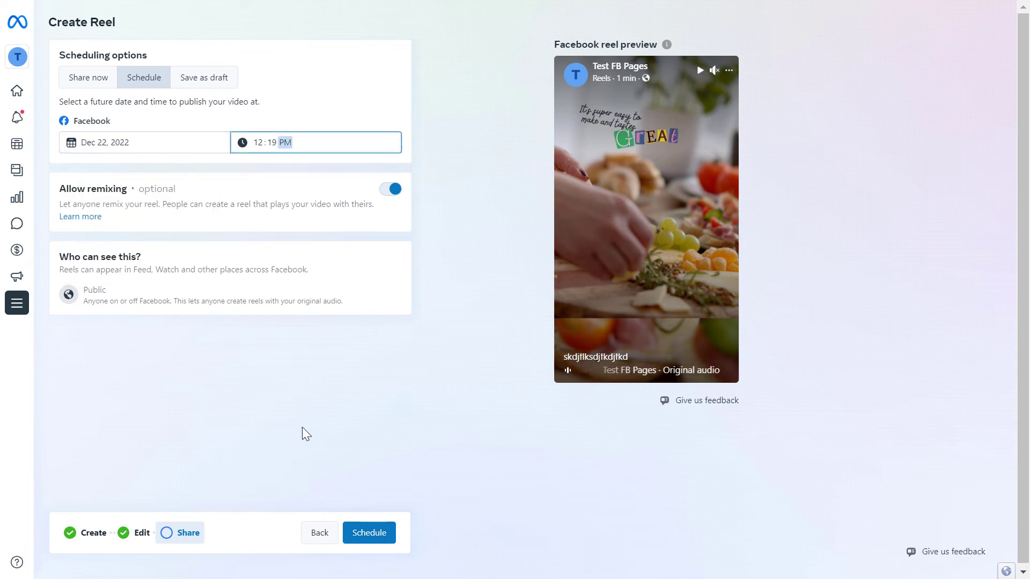
pyautogui.click(208, 80)
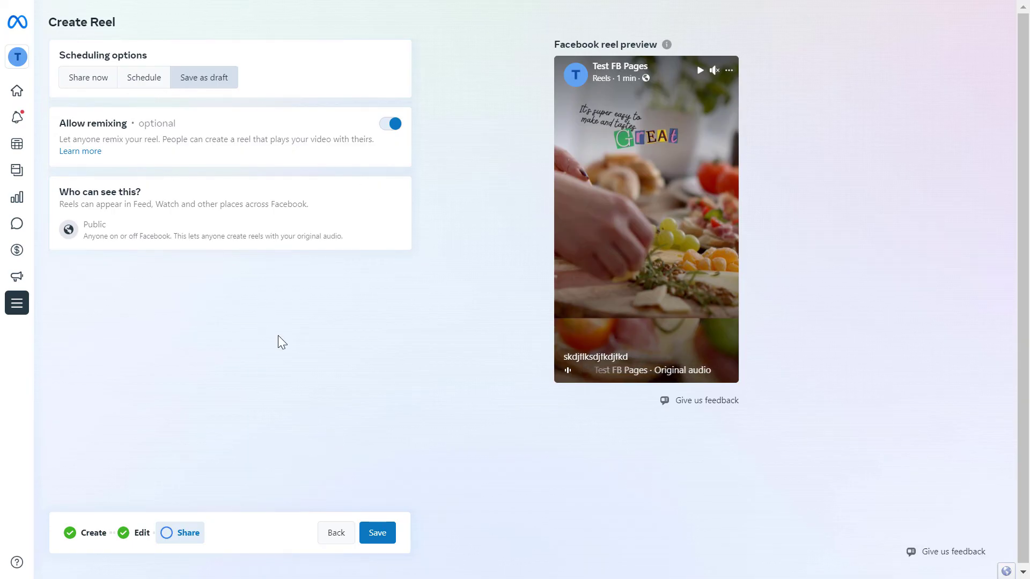
# - Change the scheduling option to Share now so the reel publishes immediately
pyautogui.moveTo(5, 144)
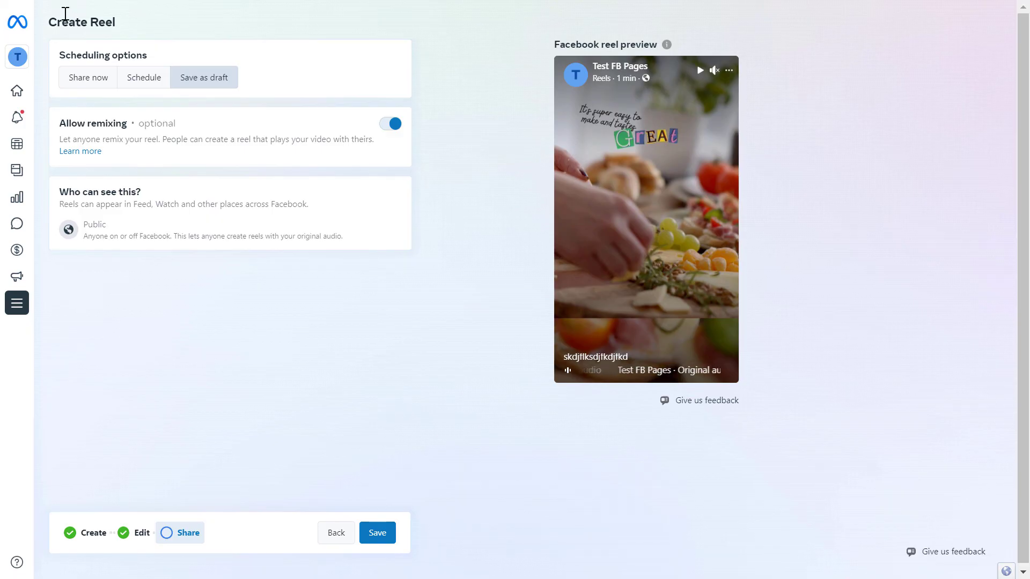
pyautogui.click(72, 83)
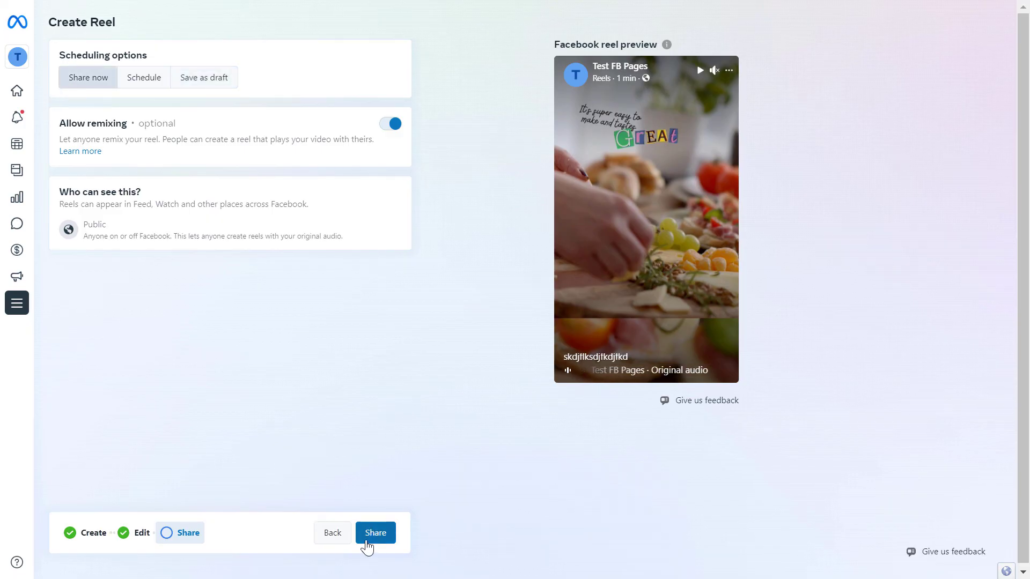